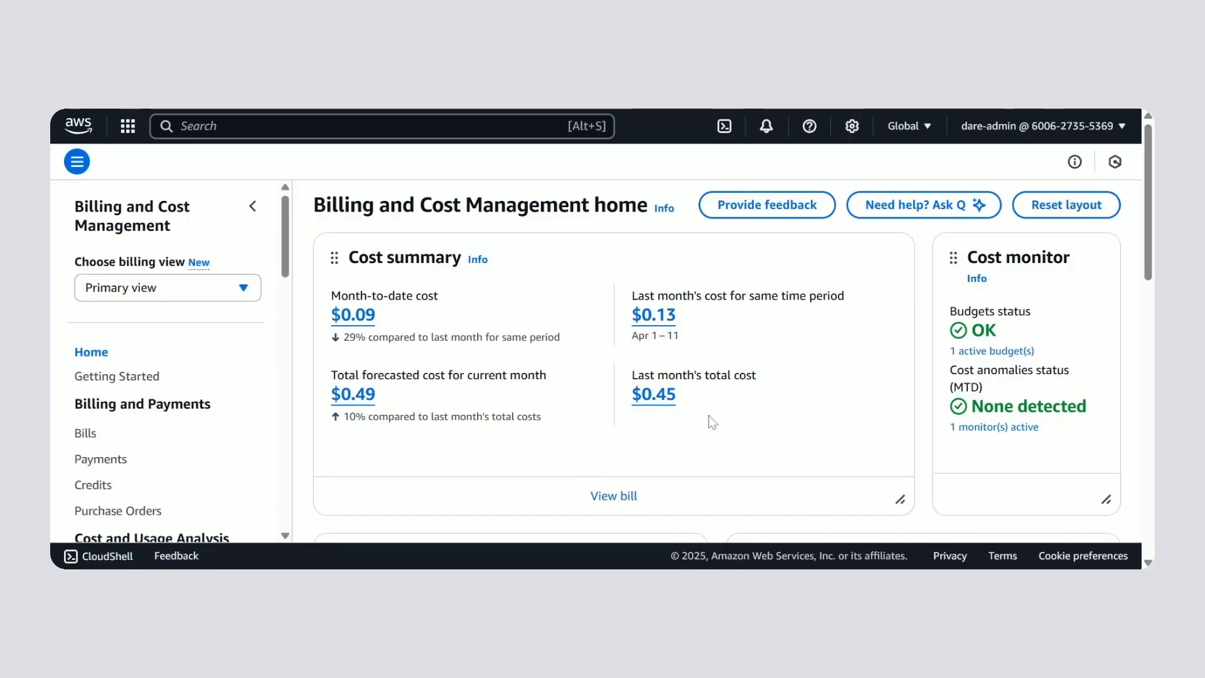
# Open Cost Explorer and set the start date of the new cost and usage report to 2025/01/01.
pyautogui.moveTo(288, 241); pyautogui.dragTo(288, 294)
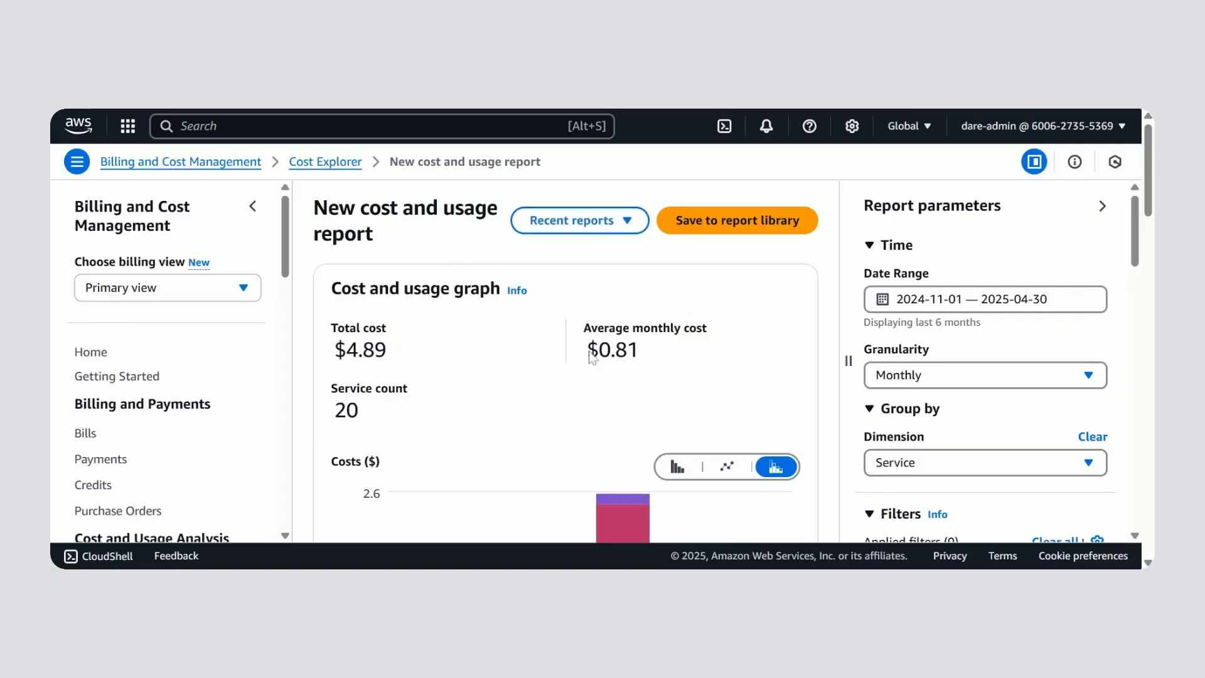
pyautogui.click(1012, 309)
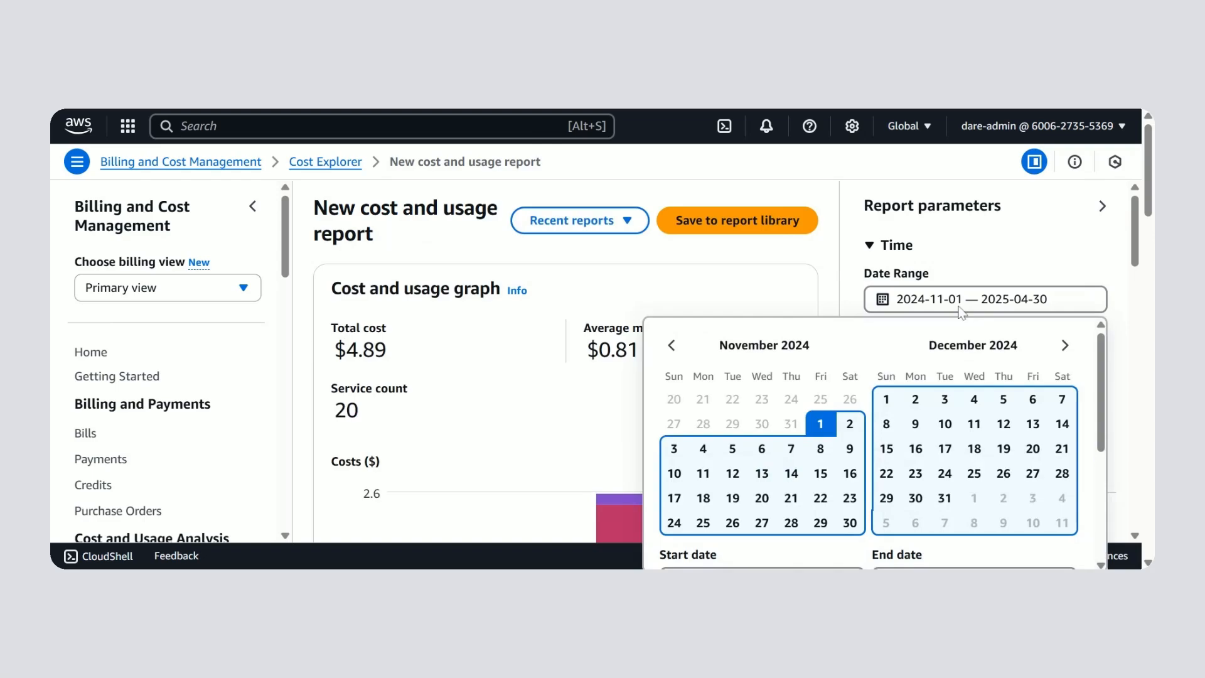
pyautogui.scroll(-2, 1032, 439)
pyautogui.click(701, 479)
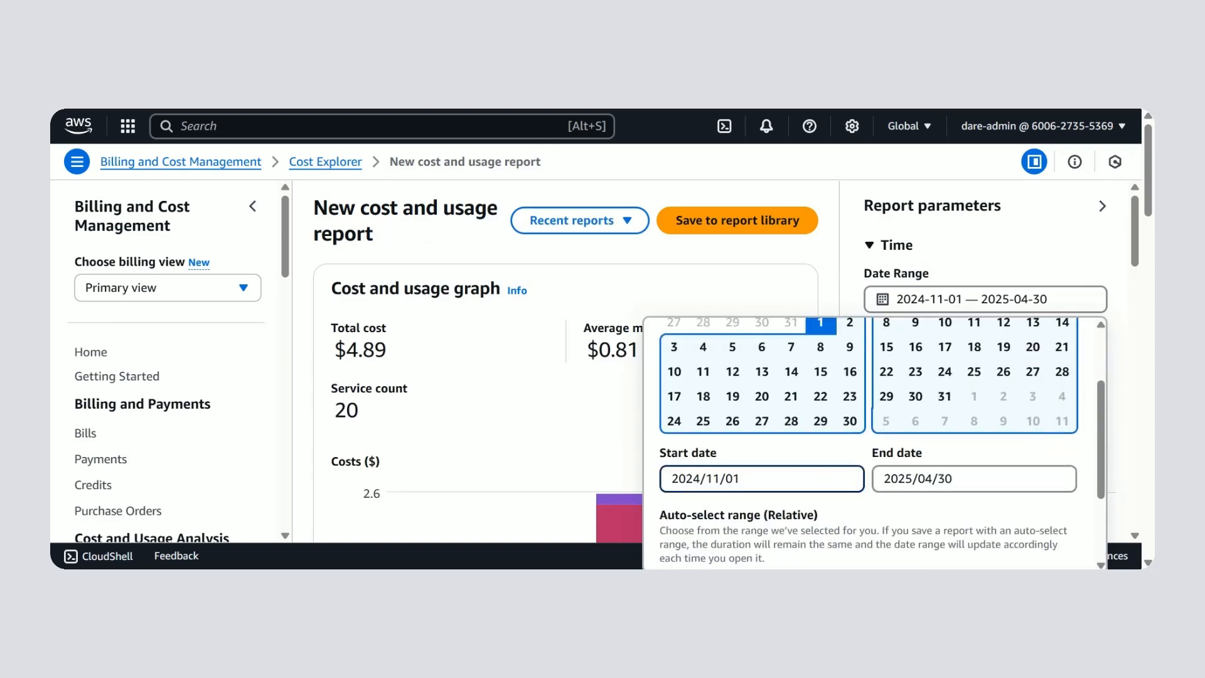
pyautogui.press('BackSpace')
pyautogui.write('5')
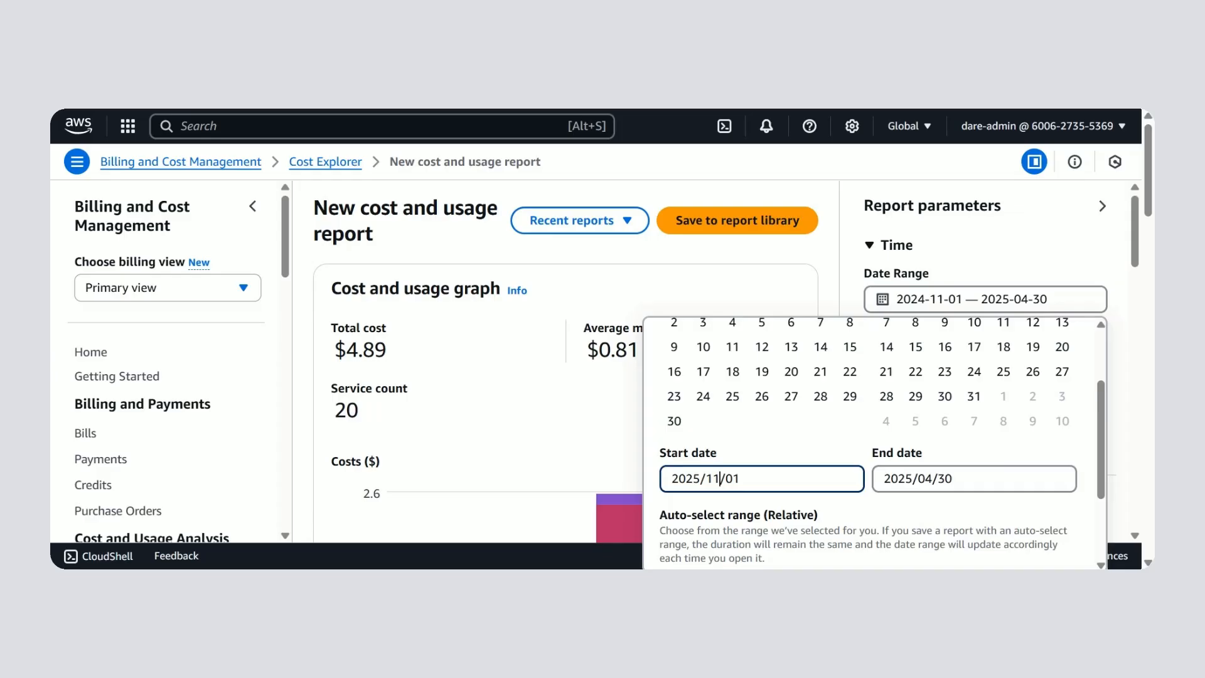
pyautogui.scroll(2, 816, 426)
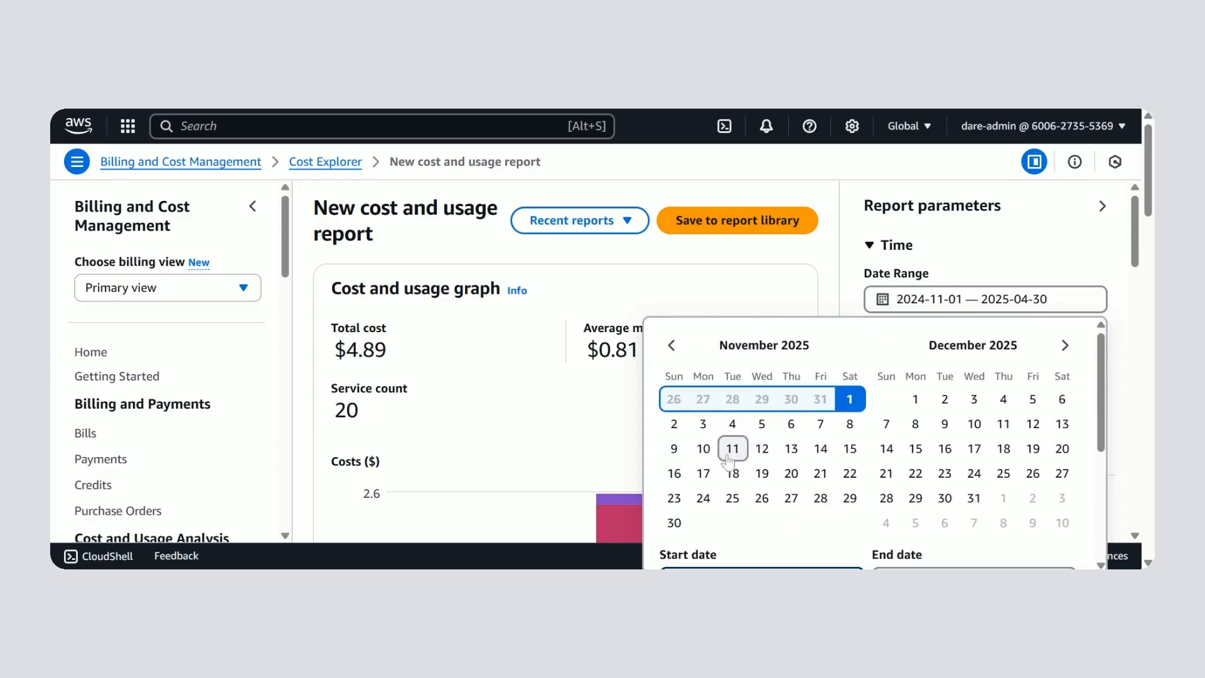
pyautogui.click(671, 347)
pyautogui.scroll(-3, 761, 472)
pyautogui.click(720, 421)
pyautogui.press('BackSpace')
pyautogui.press('BackSpace')
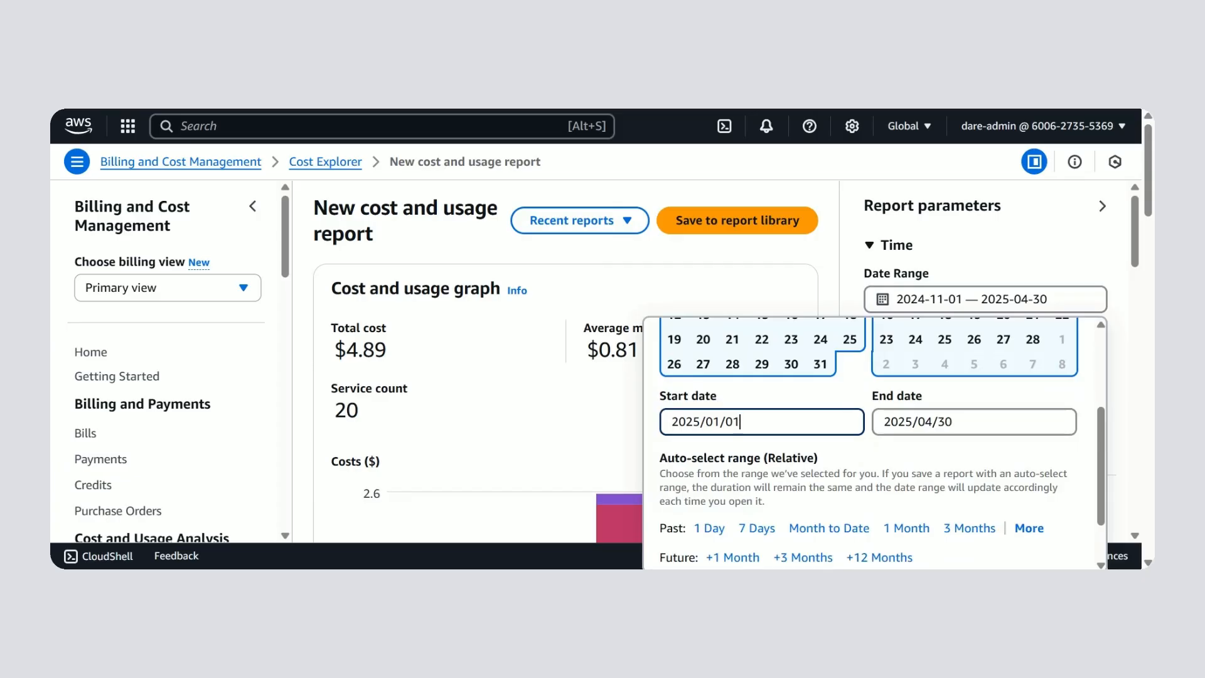
# Browse the calendar around the end date, keep it at 2025/04/30, and apply the January to April 2025 date range to the report.
pyautogui.scroll(3, 873, 440)
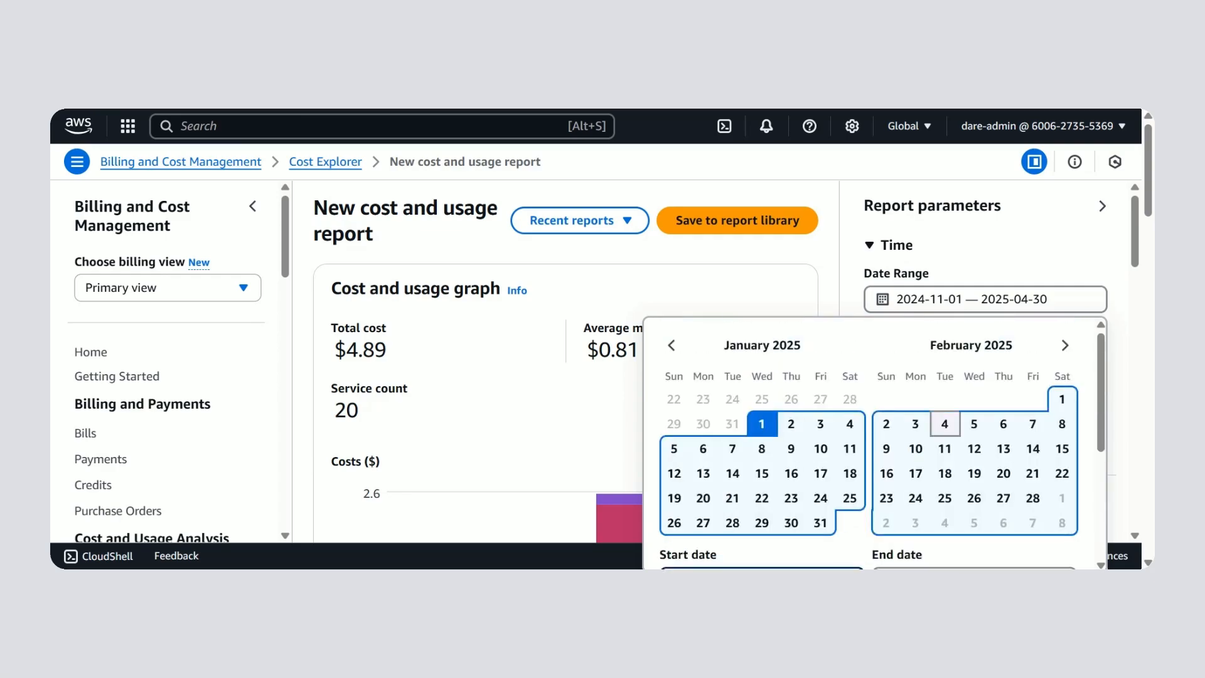
pyautogui.click(1065, 345)
pyautogui.click(1065, 345)
pyautogui.click(1065, 345)
pyautogui.click(1065, 345)
pyautogui.click(1065, 345)
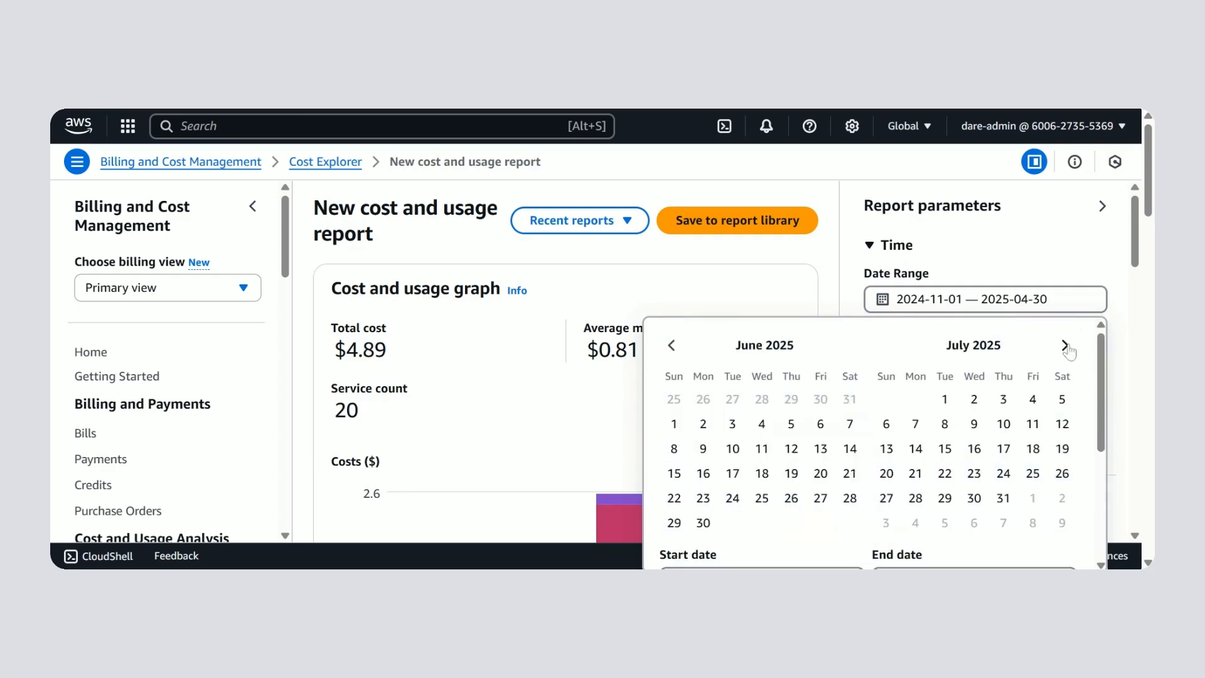
pyautogui.click(671, 346)
pyautogui.click(672, 346)
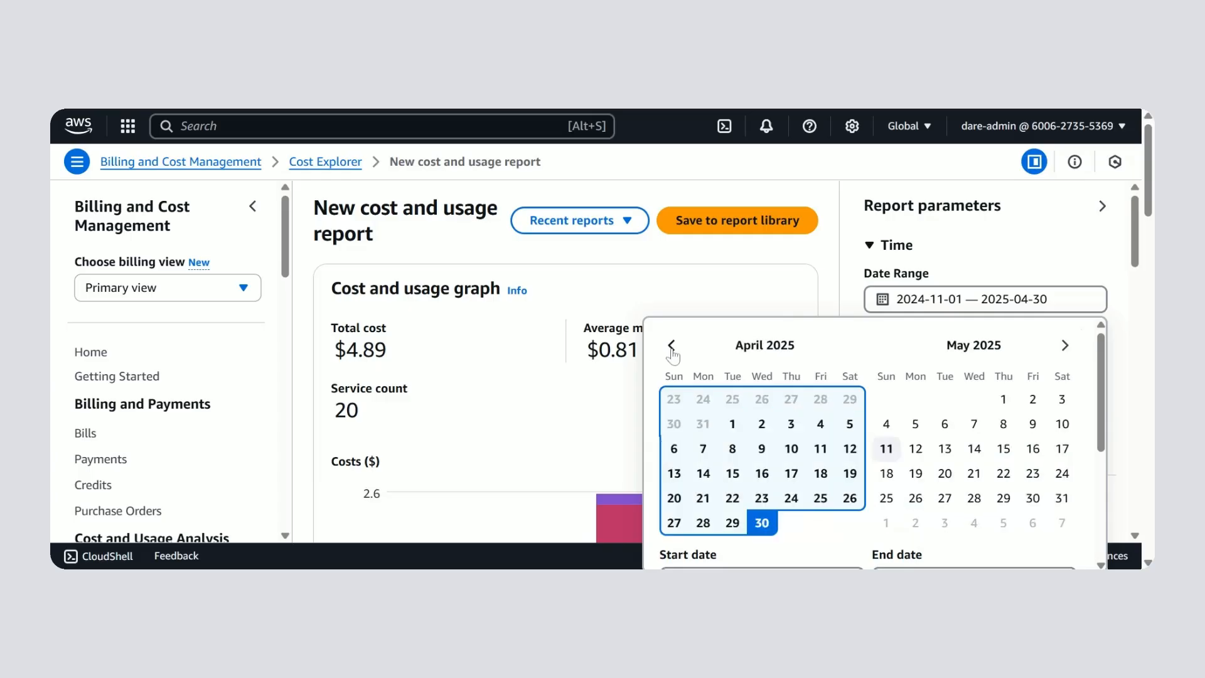
pyautogui.click(1065, 345)
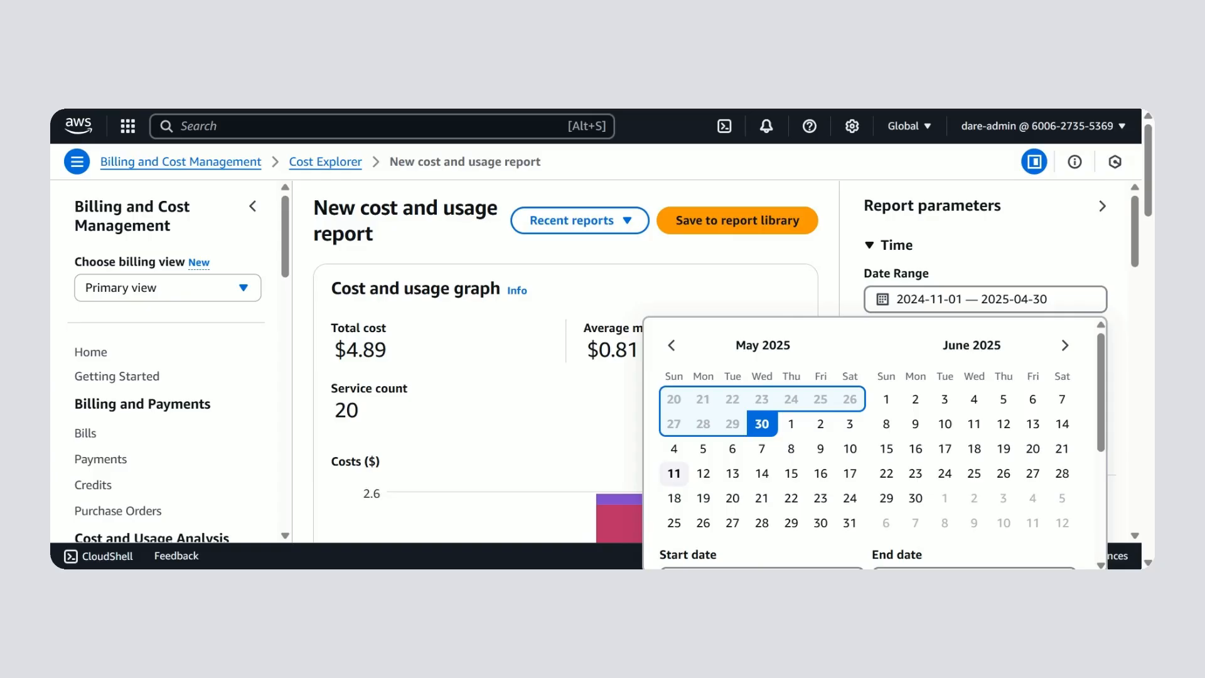
pyautogui.scroll(-3, 916, 473)
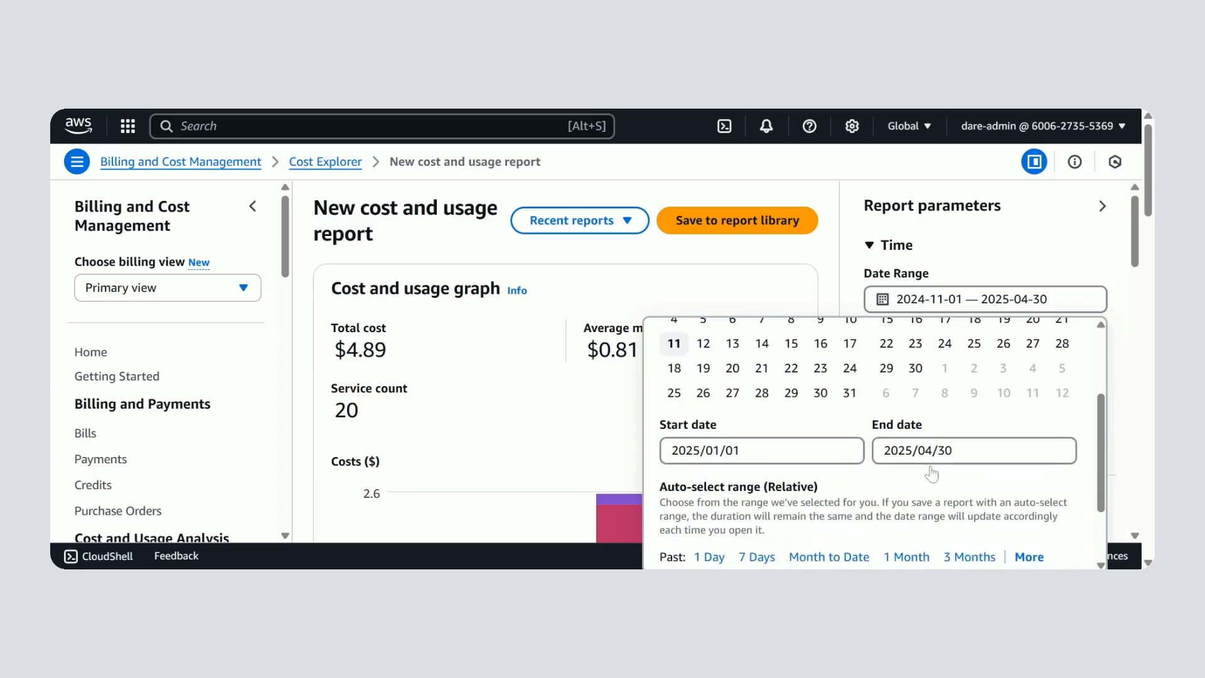
pyautogui.scroll(-5, 931, 474)
pyautogui.click(1027, 547)
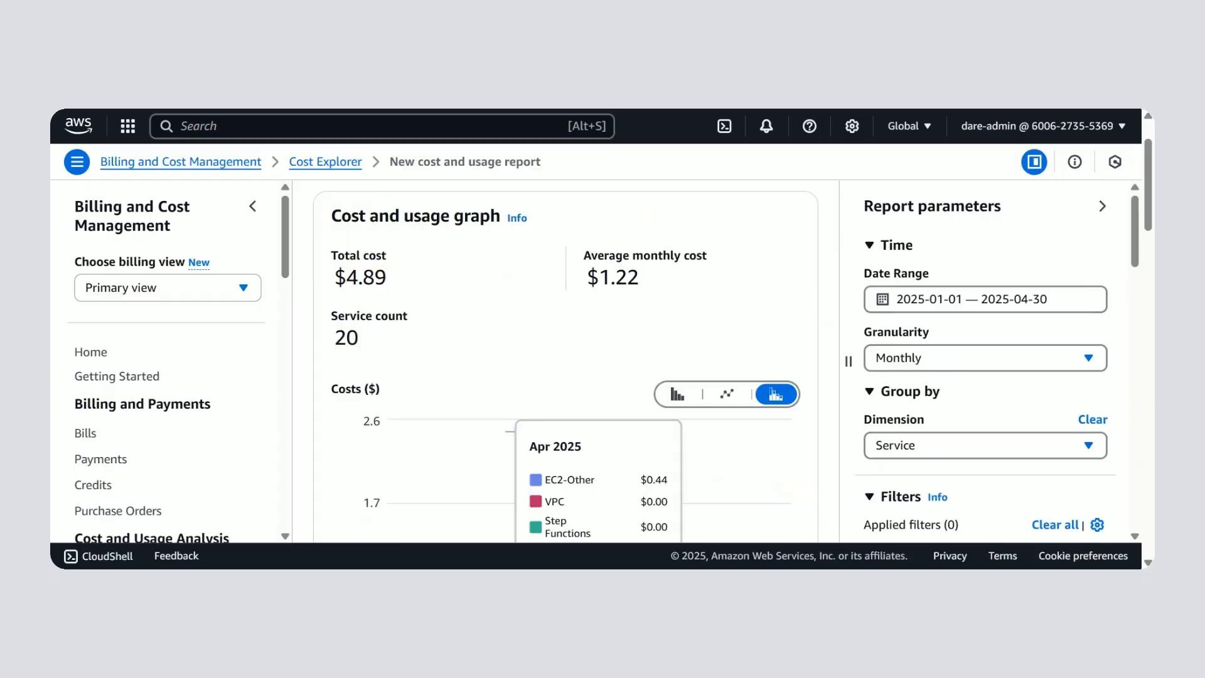
# Filter the report to include only the EC2 - Other service and view its monthly costs in the graph.
pyautogui.scroll(-1, 653, 350)
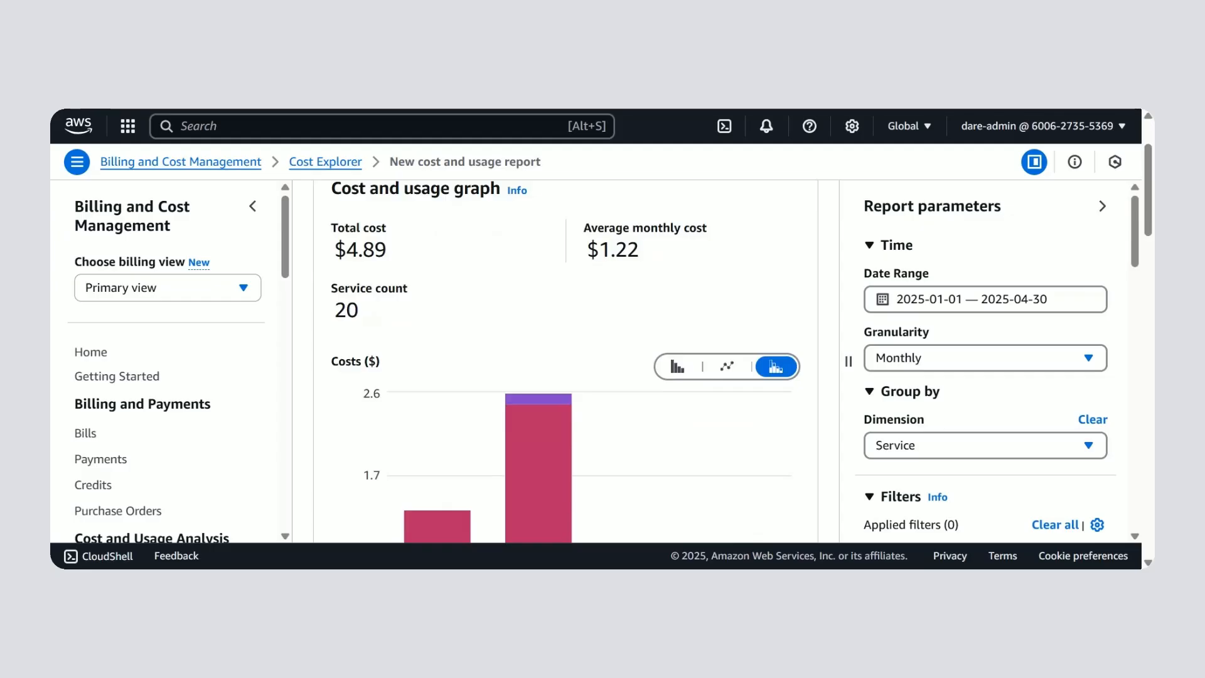
pyautogui.scroll(-3, 438, 391)
pyautogui.scroll(1, 438, 391)
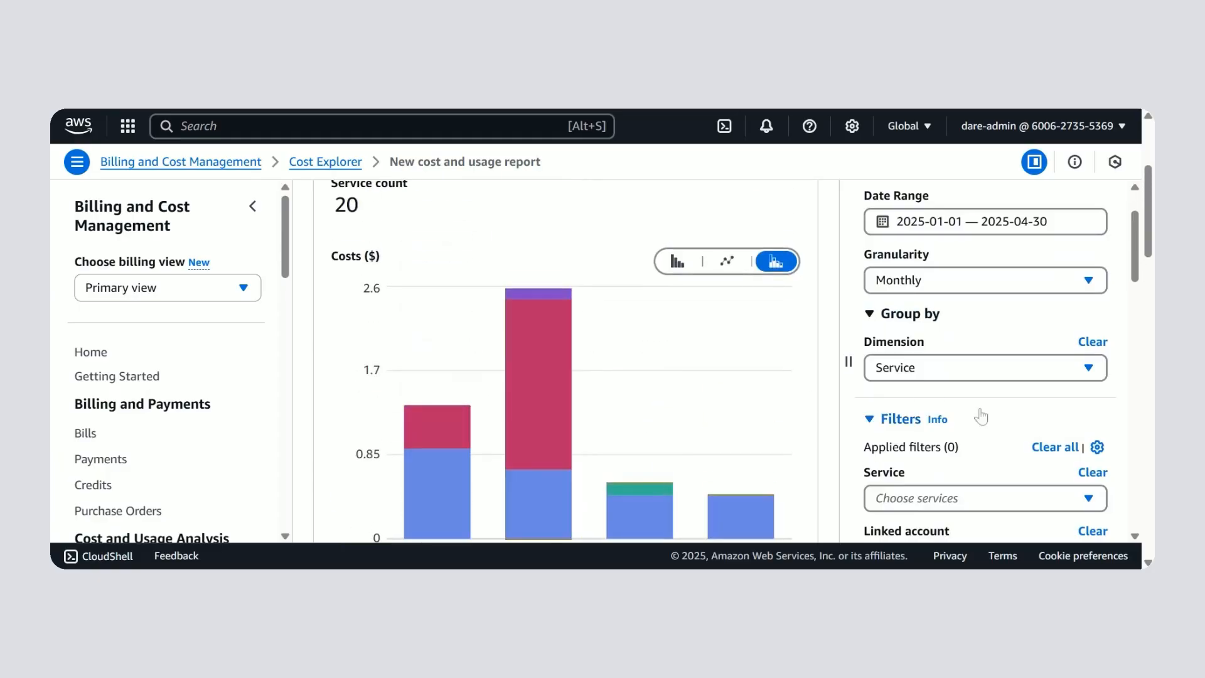
pyautogui.scroll(-3, 981, 414)
pyautogui.scroll(-2, 981, 414)
pyautogui.scroll(1, 982, 411)
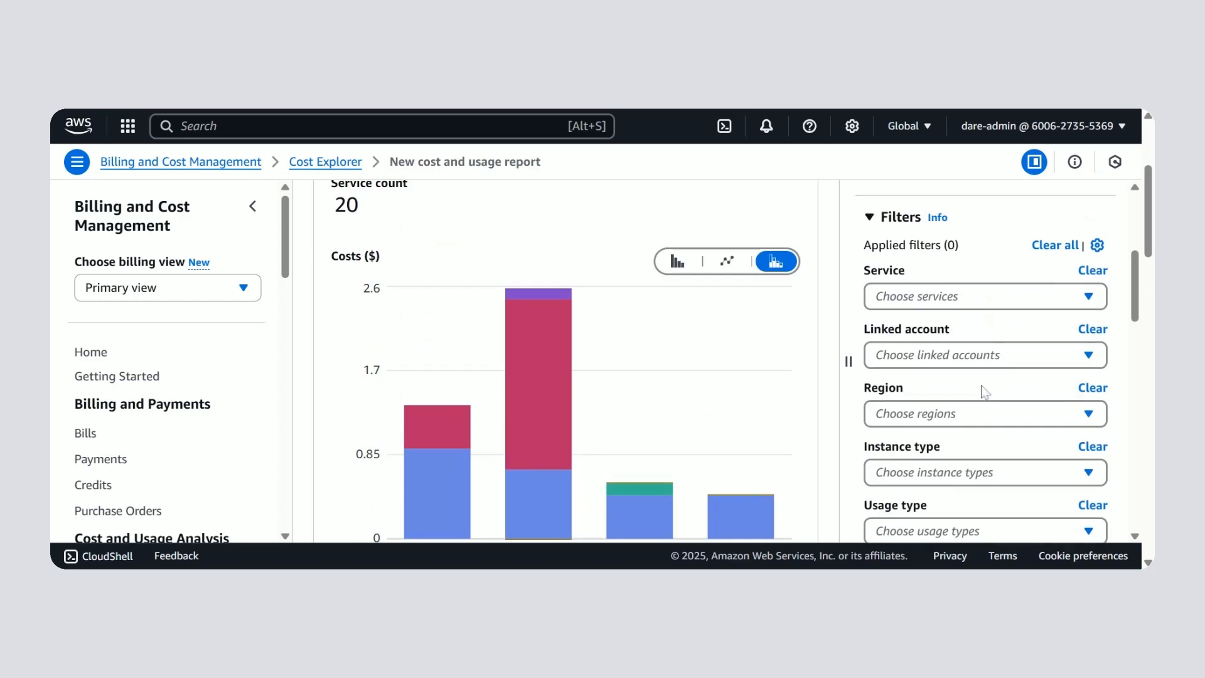
pyautogui.click(986, 300)
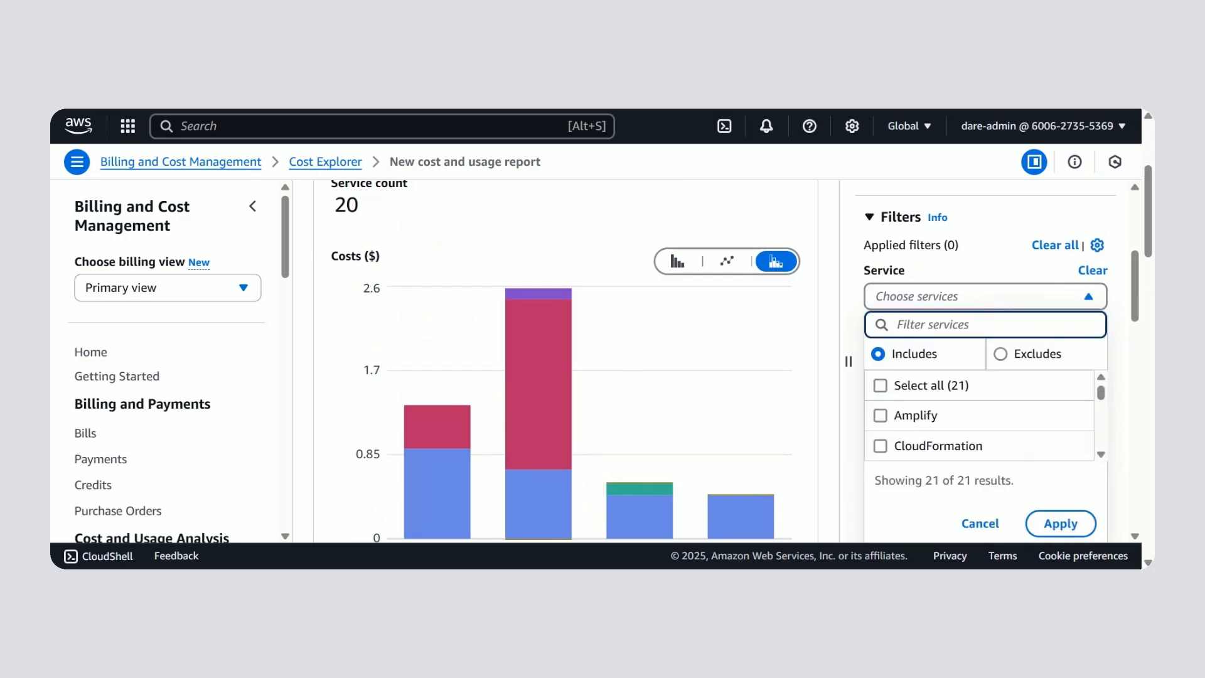
pyautogui.write('ec')
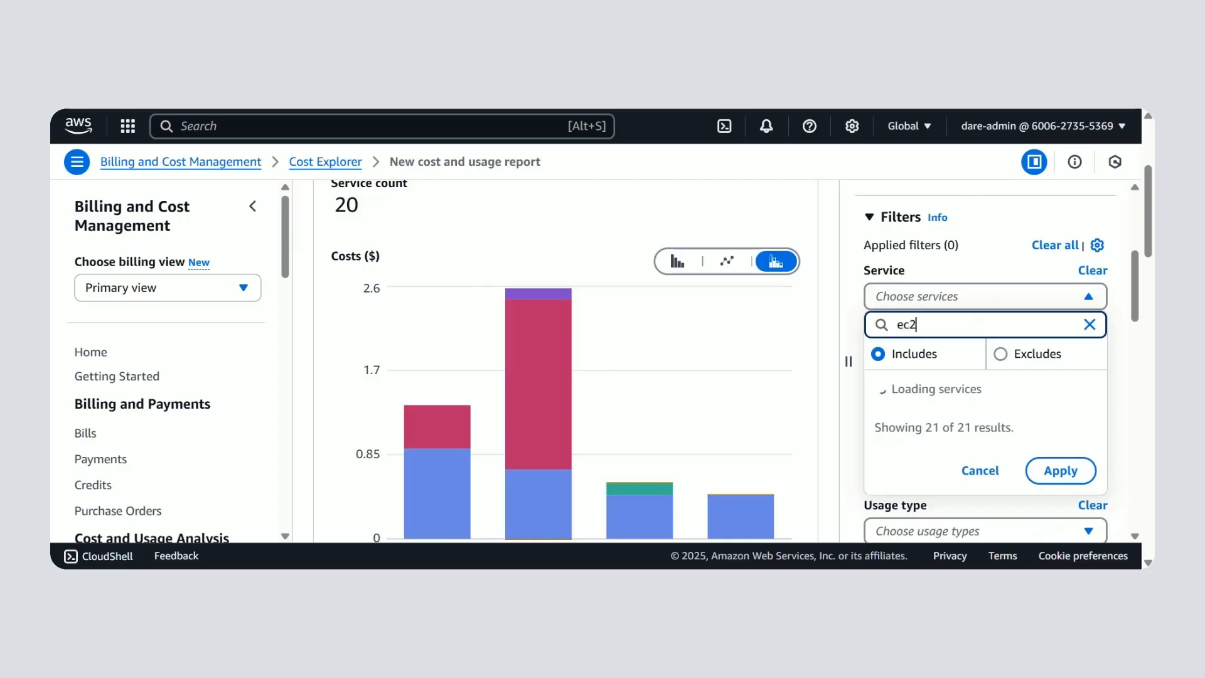
pyautogui.write('2')
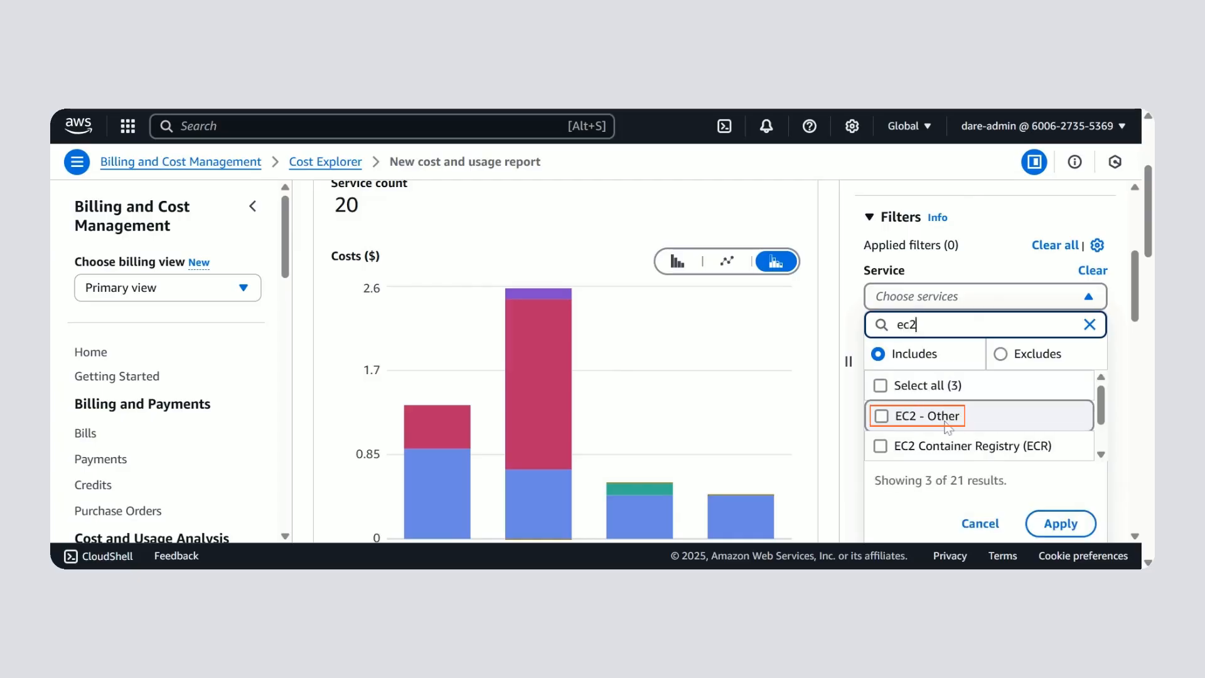
pyautogui.click(944, 416)
pyautogui.click(1060, 525)
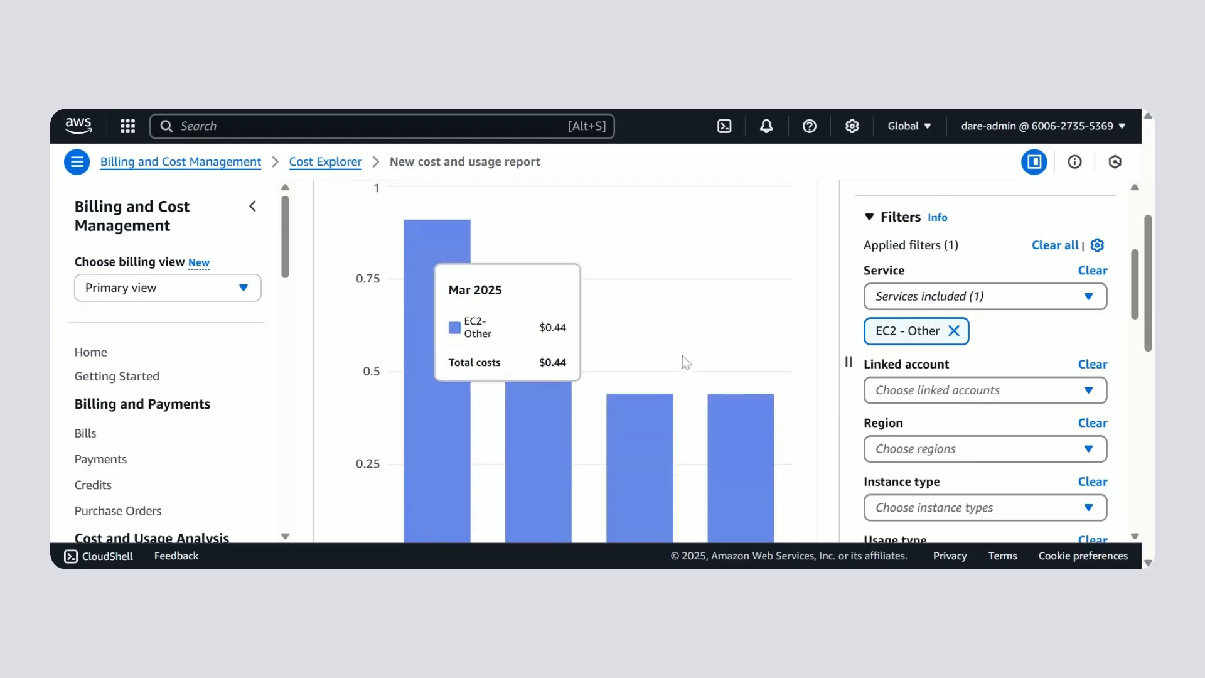
pyautogui.scroll(-5, 684, 359)
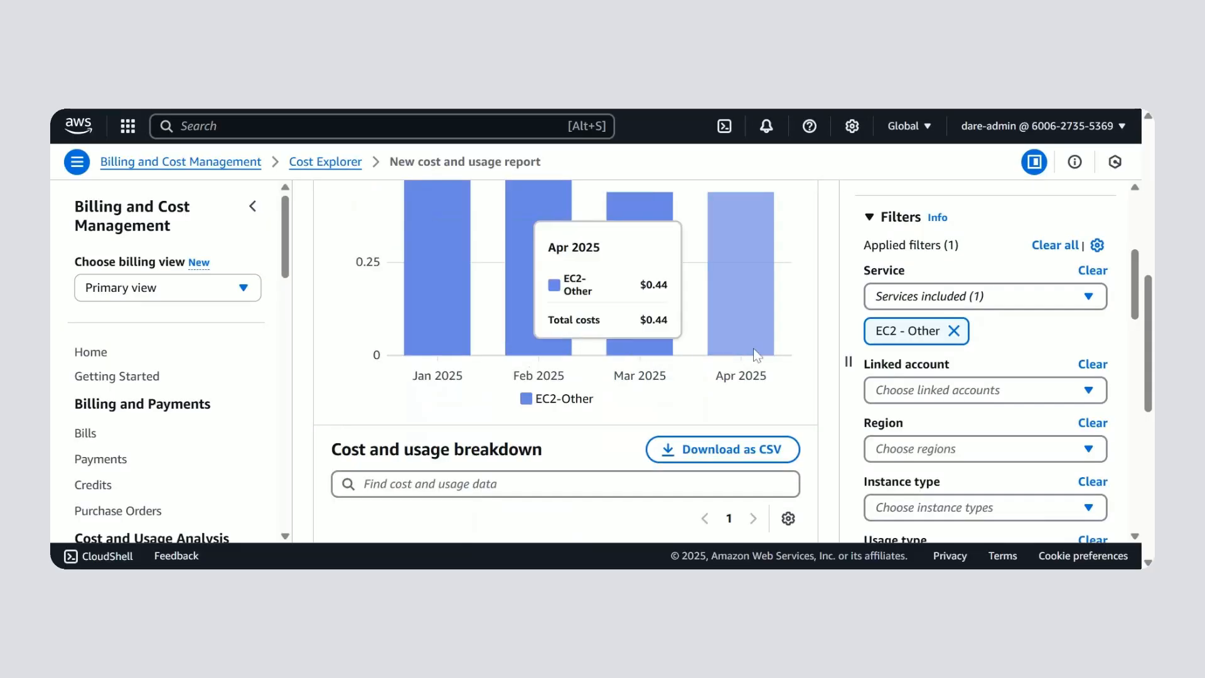
# Replace the EC2 - Other service filter with a region filter for US East (Ohio) and view that region's monthly costs.
pyautogui.click(955, 332)
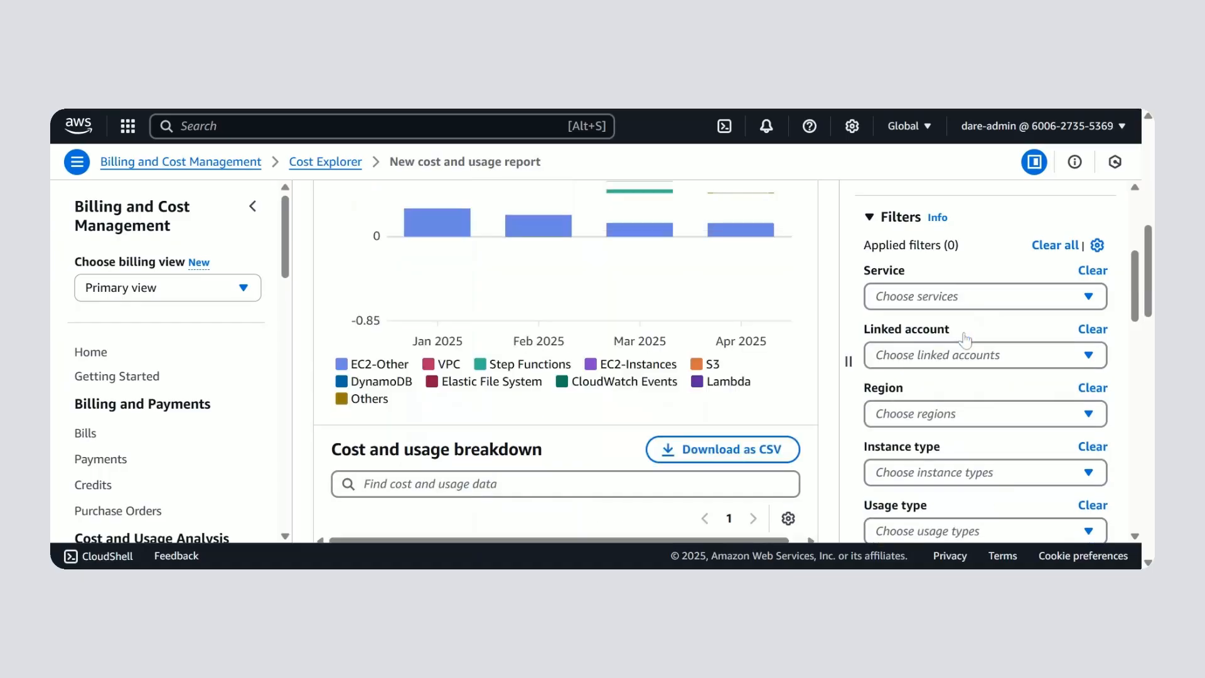
pyautogui.click(974, 420)
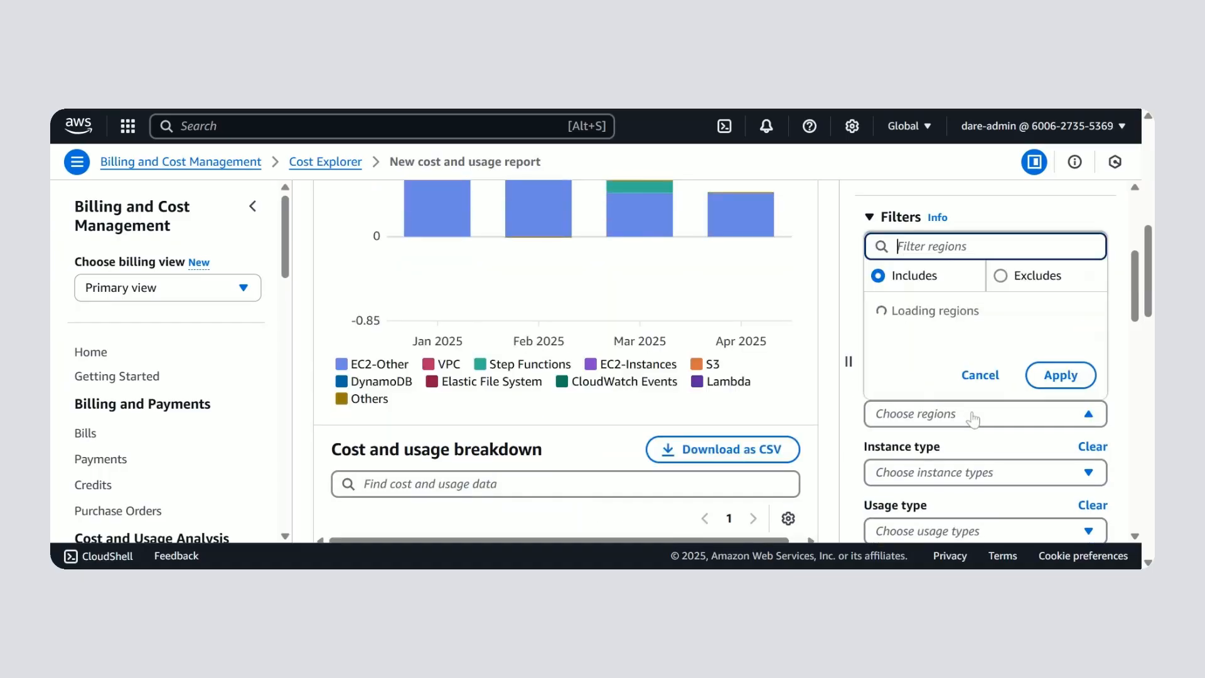
pyautogui.scroll(3, 1007, 308)
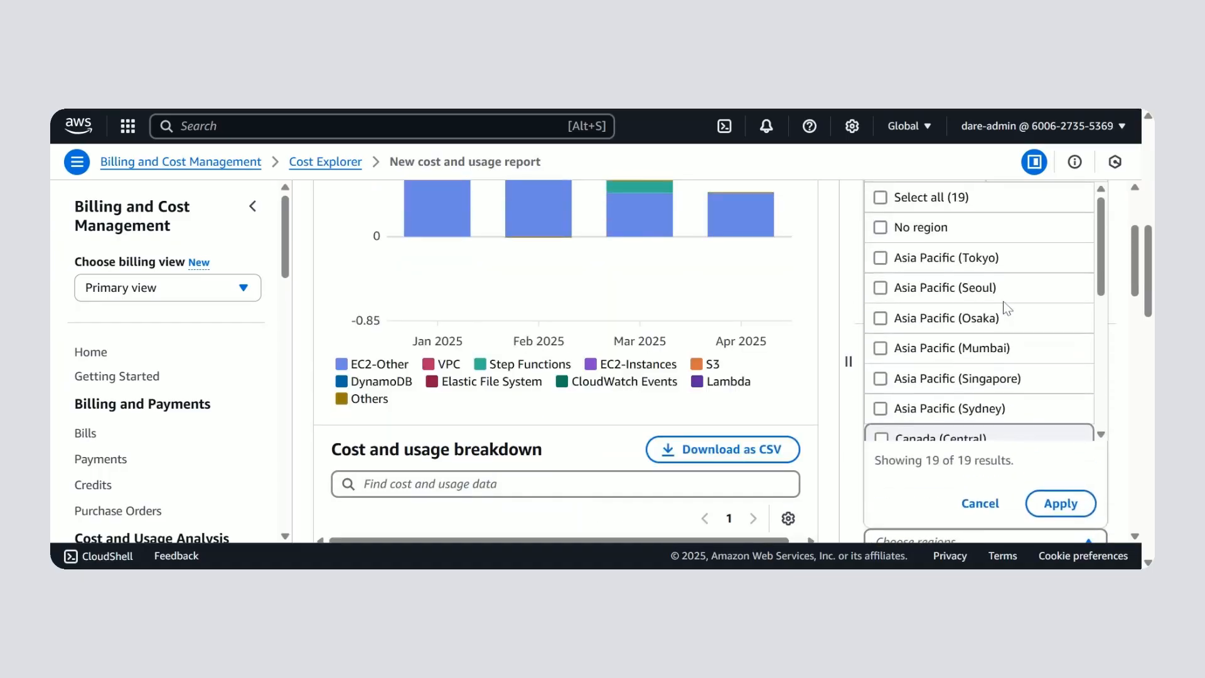
pyautogui.write('oh')
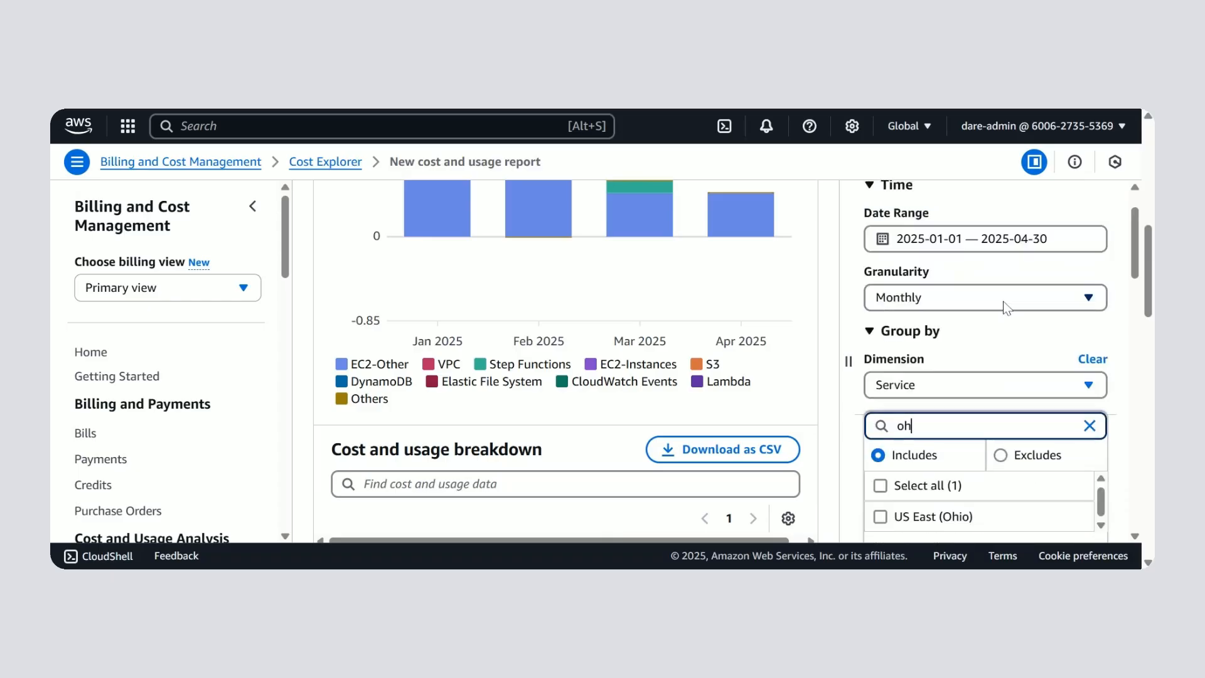
pyautogui.click(982, 518)
pyautogui.scroll(-1, 1041, 378)
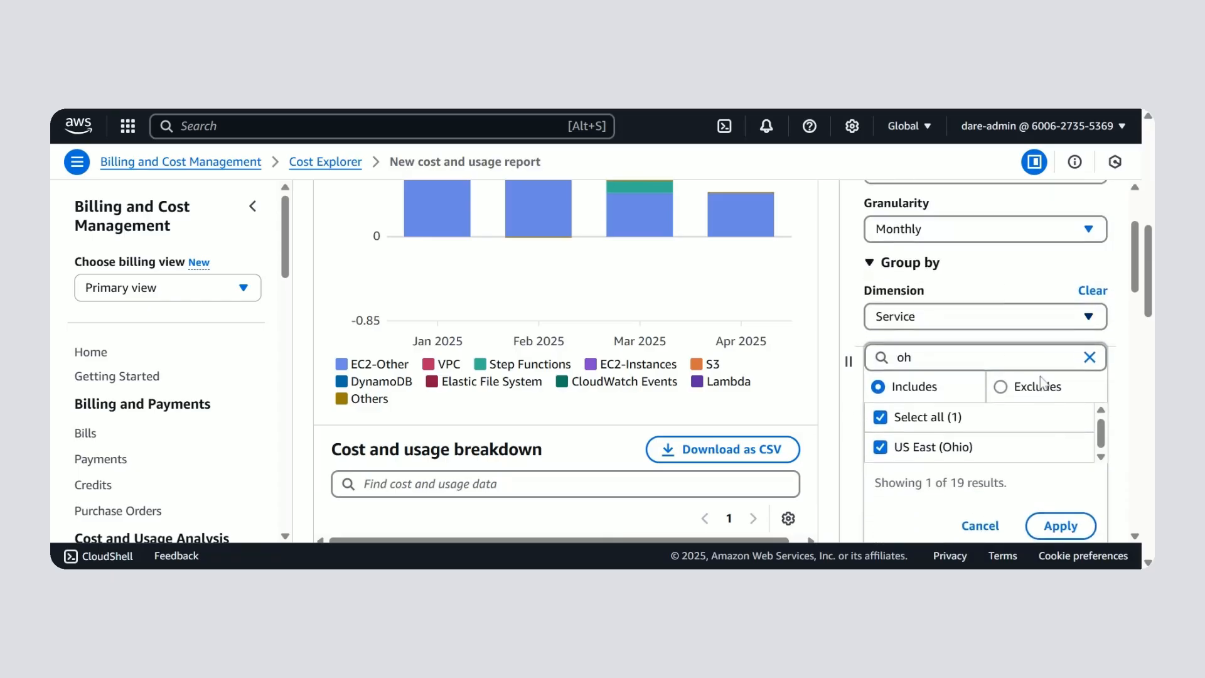
pyautogui.click(1061, 526)
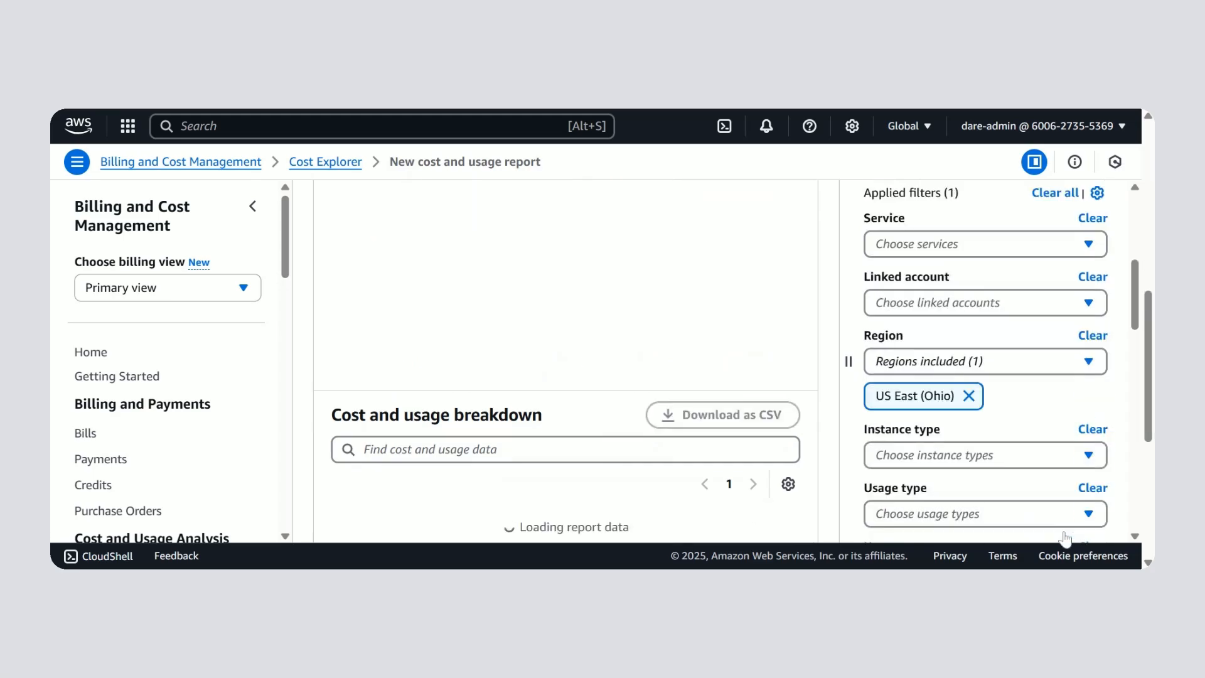
pyautogui.scroll(2, 711, 420)
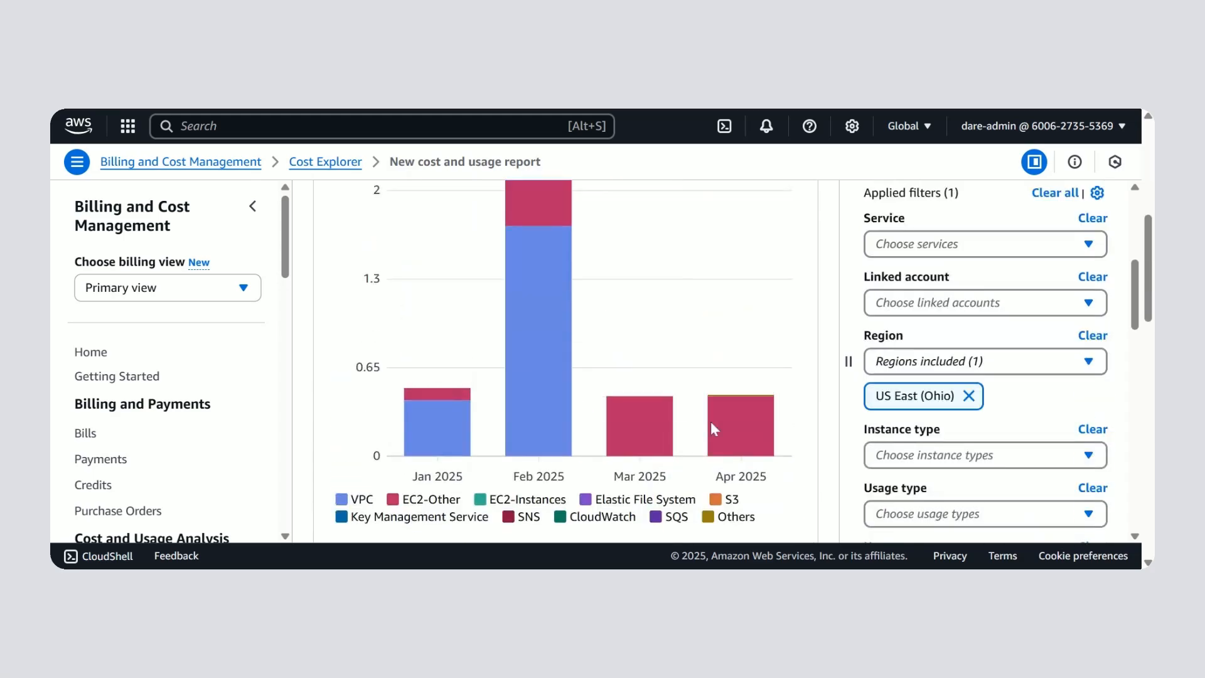
pyautogui.moveTo(710, 420)
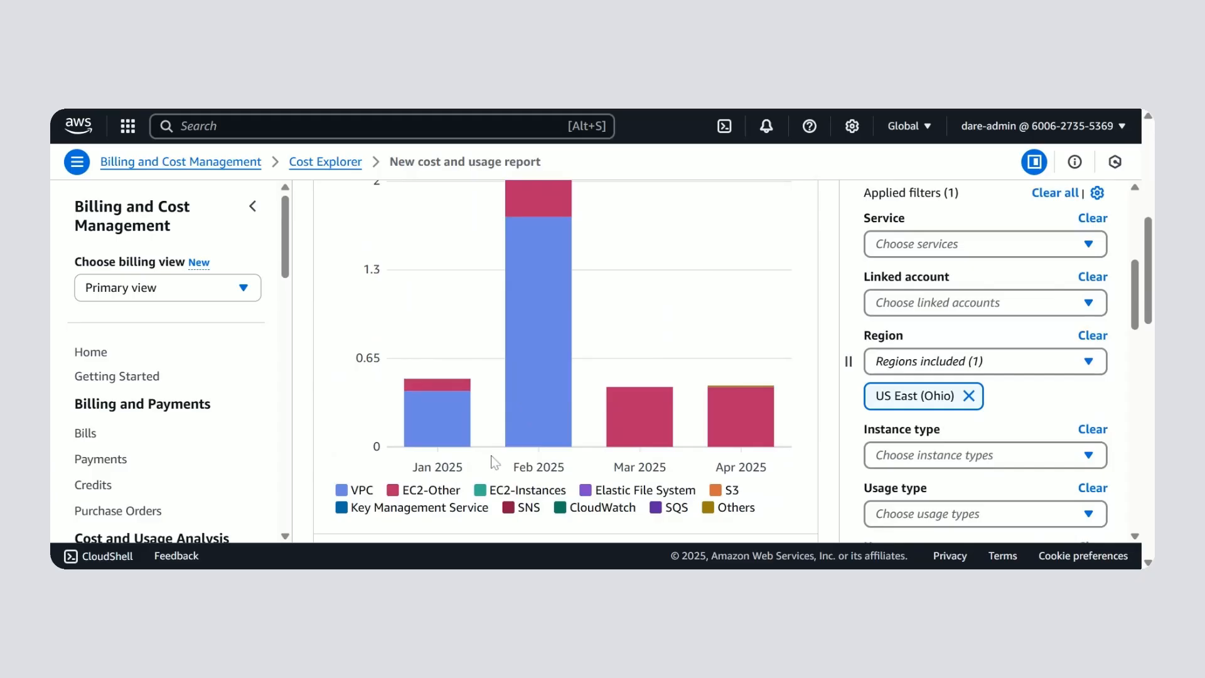
# Replace the US East (Ohio) region filter with one that includes Europe (Ireland).
pyautogui.click(968, 399)
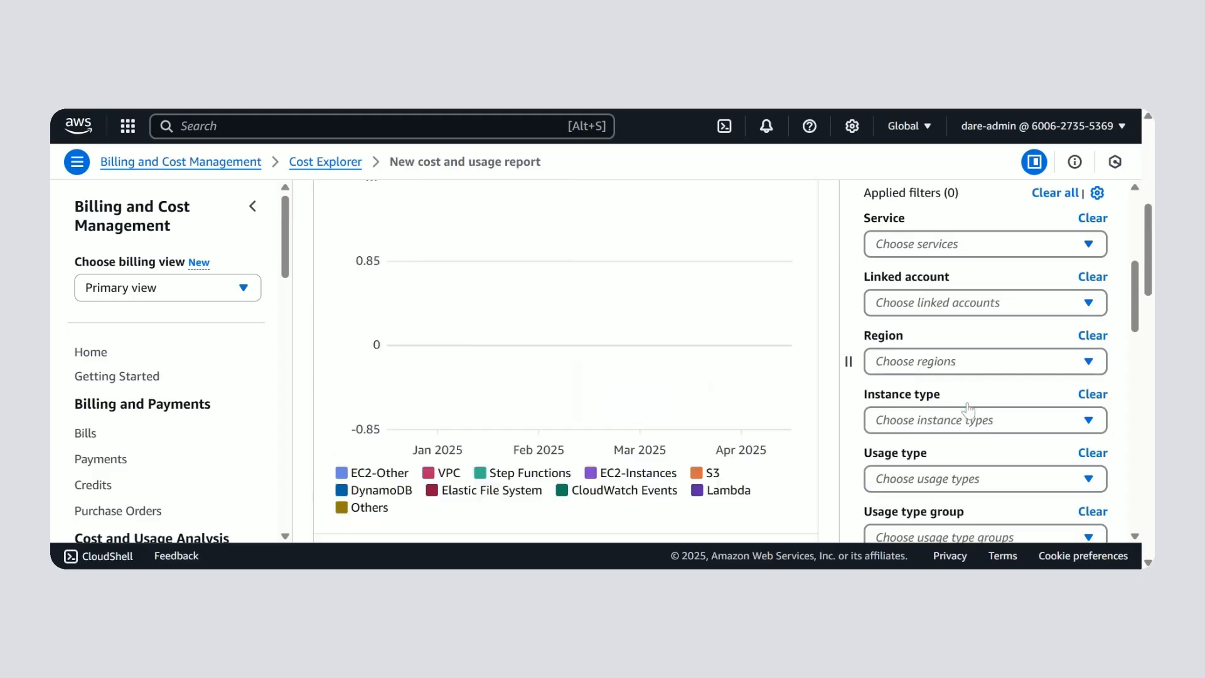
pyautogui.click(951, 369)
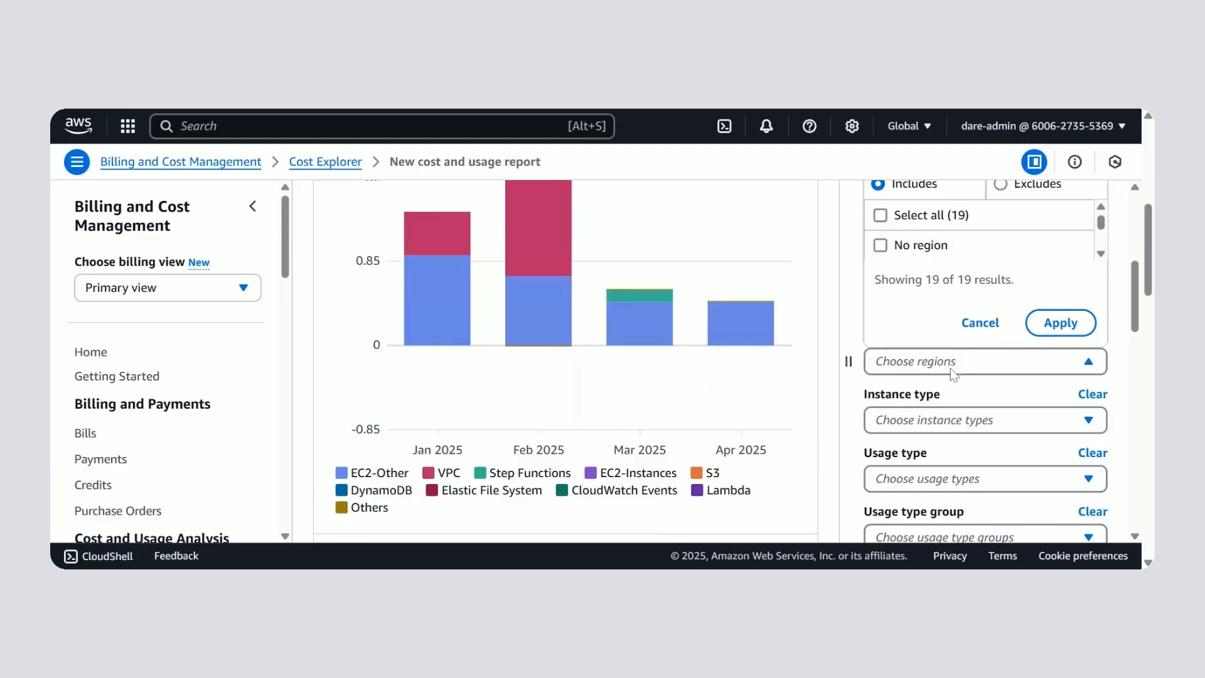
pyautogui.write('ire')
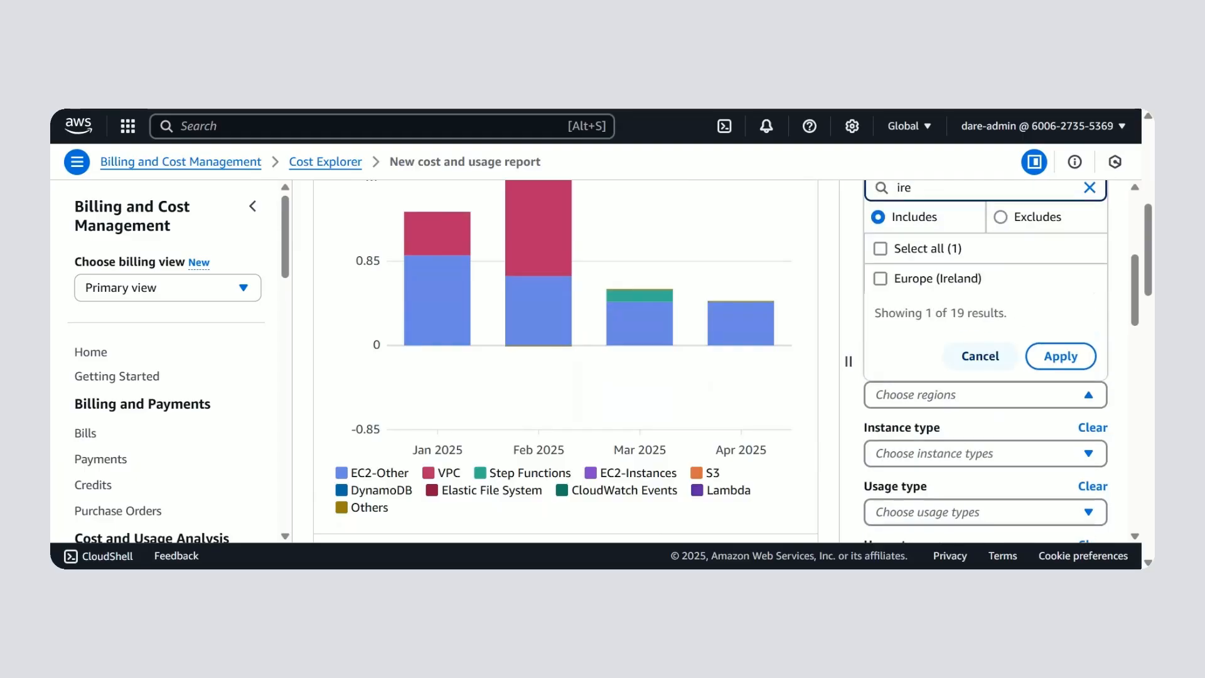
pyautogui.click(936, 288)
pyautogui.click(1050, 361)
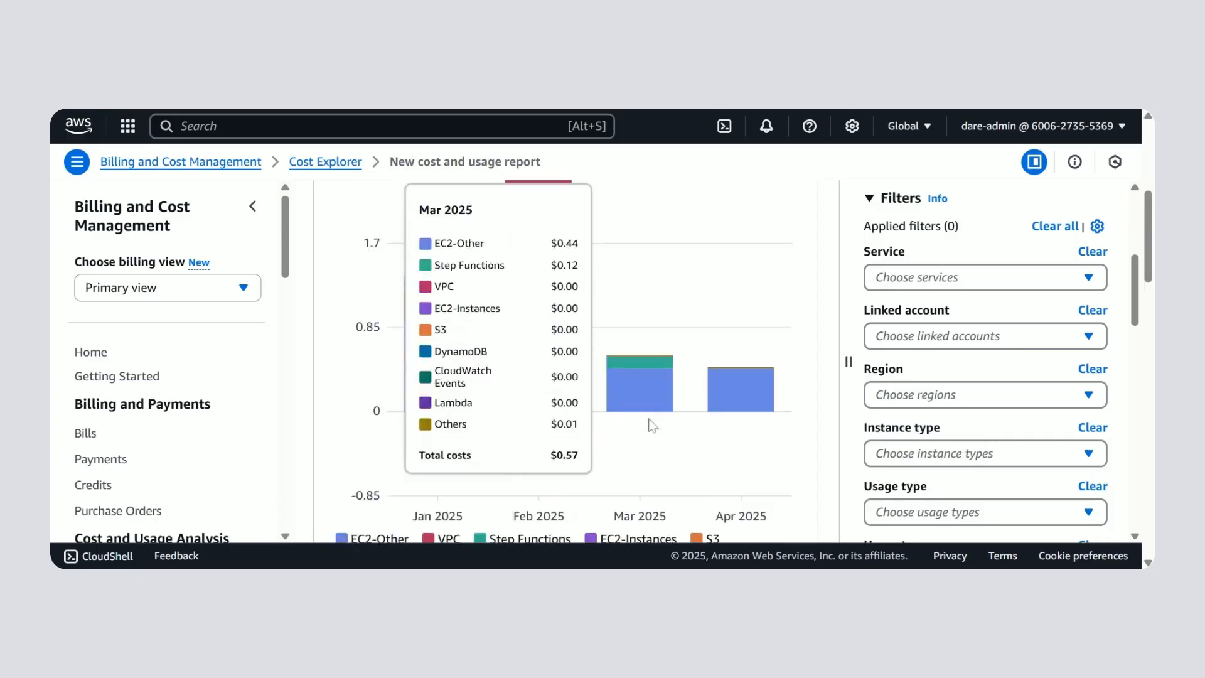
# Save the report to the report library as report-of-the-last-four-months and display the list of recent reports.
pyautogui.scroll(2, 574, 422)
pyautogui.scroll(4, 652, 426)
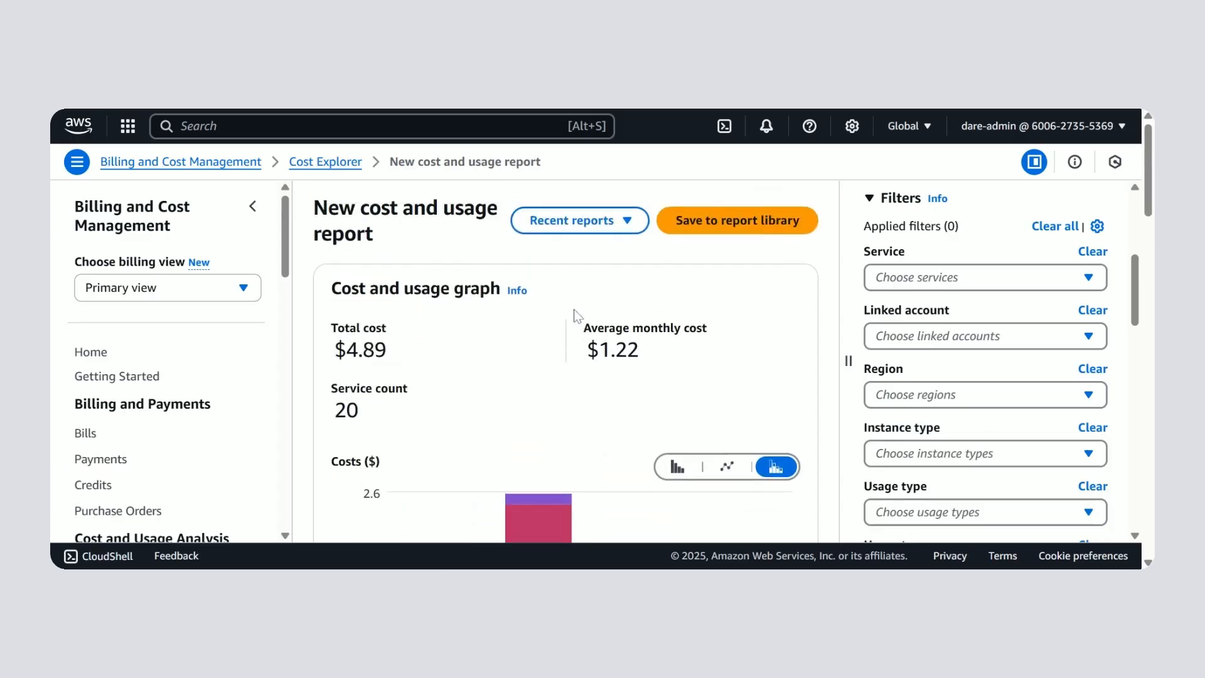
pyautogui.click(761, 220)
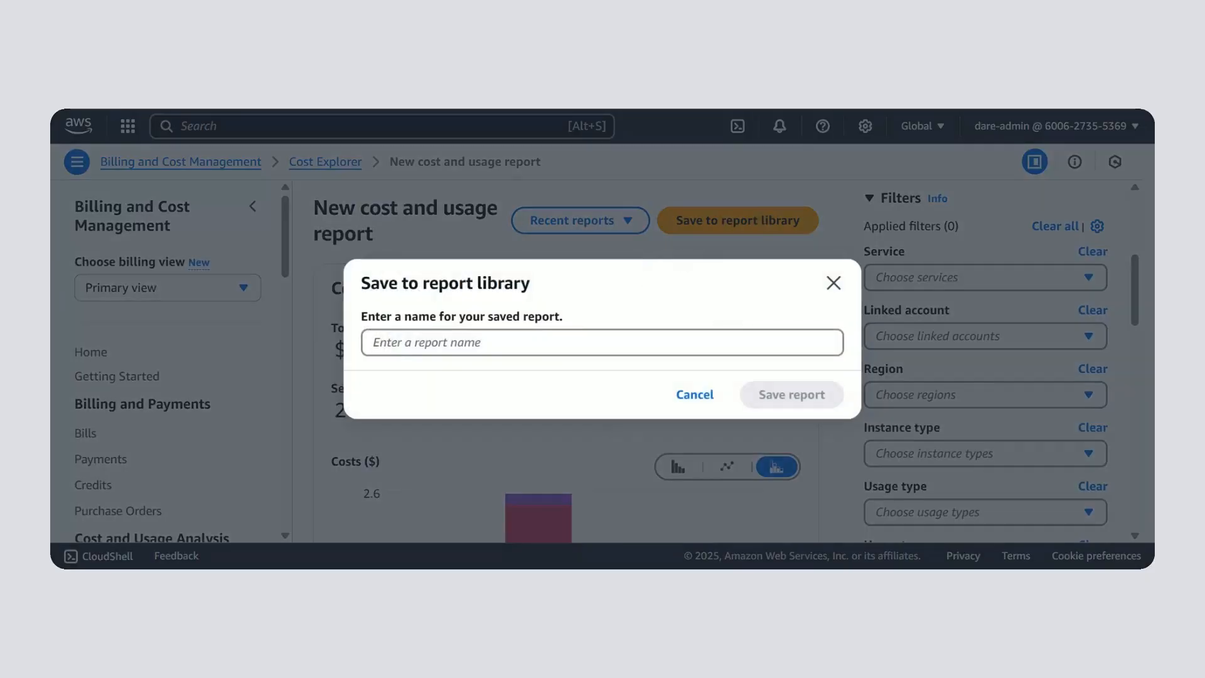
pyautogui.write('report')
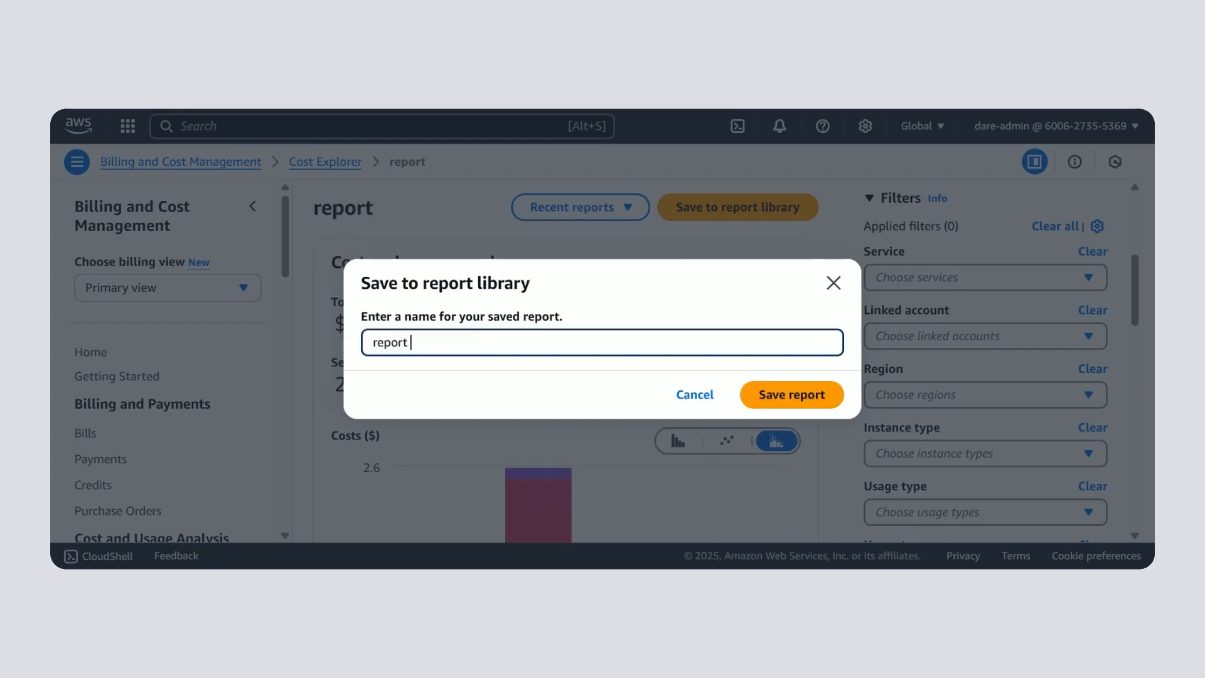
pyautogui.write('-of-the')
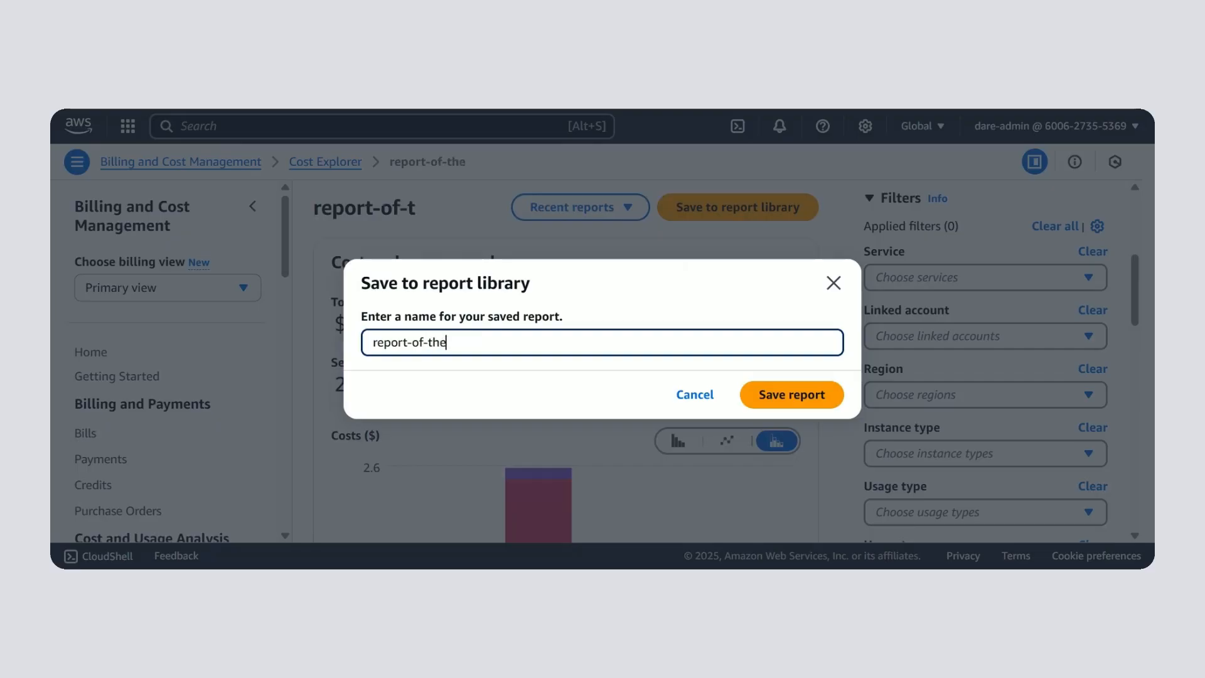
pyautogui.write('-last-four-months')
pyautogui.click(775, 394)
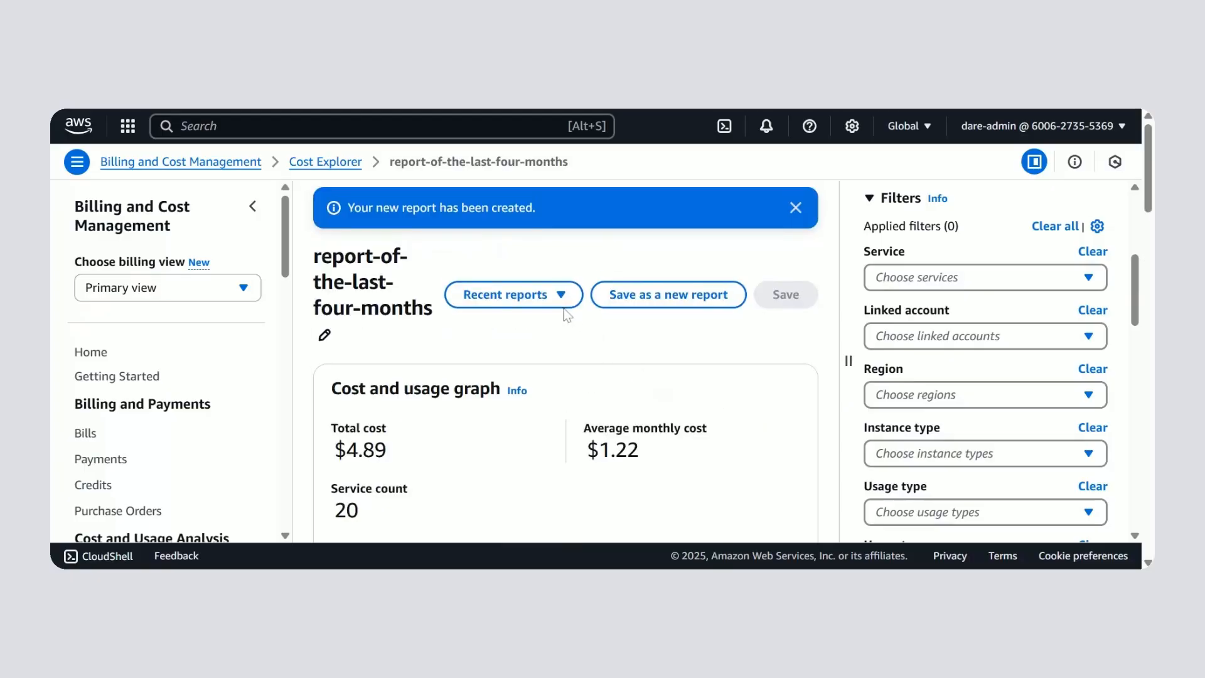
pyautogui.click(562, 305)
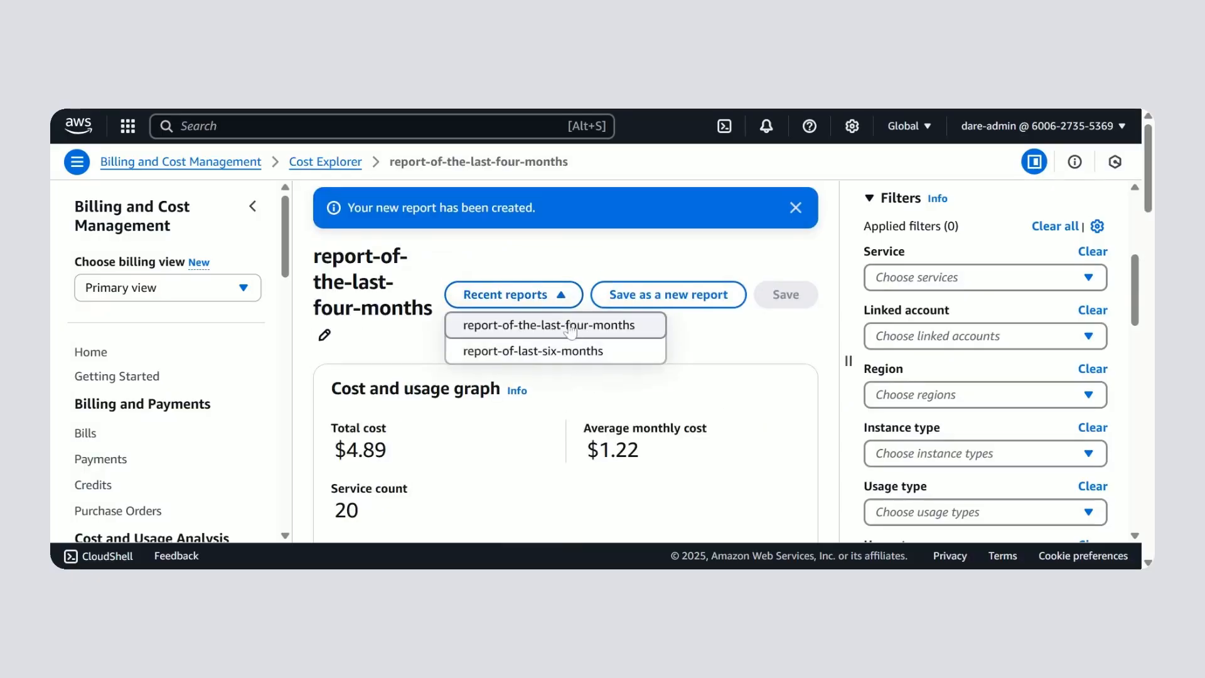